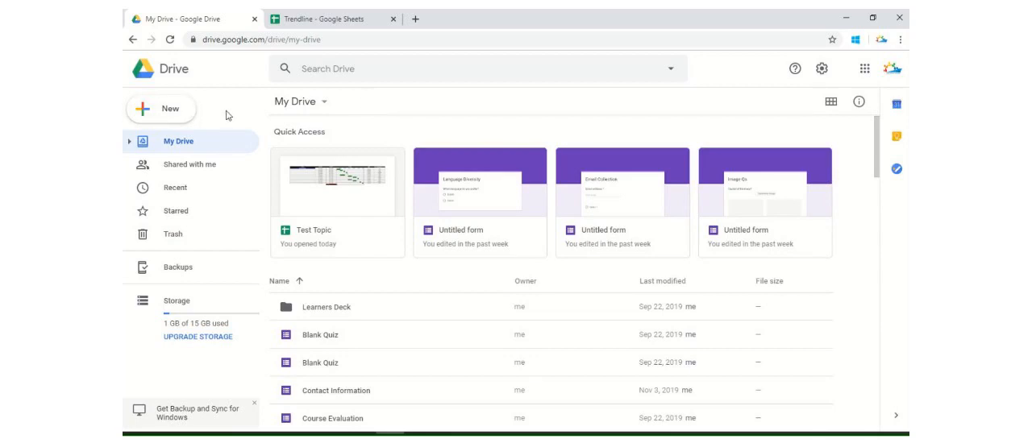
- Create a new blank Google Sheets spreadsheet from My Drive
left_click(170, 109)
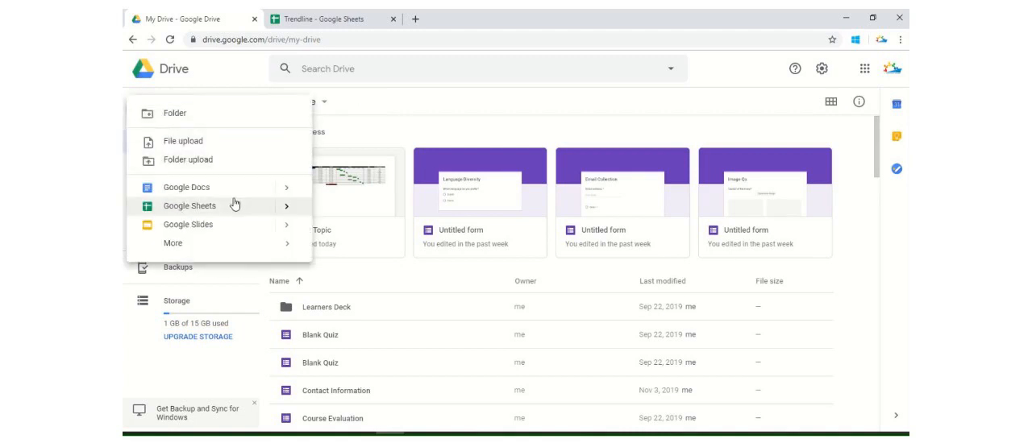
mouse_move(294, 214)
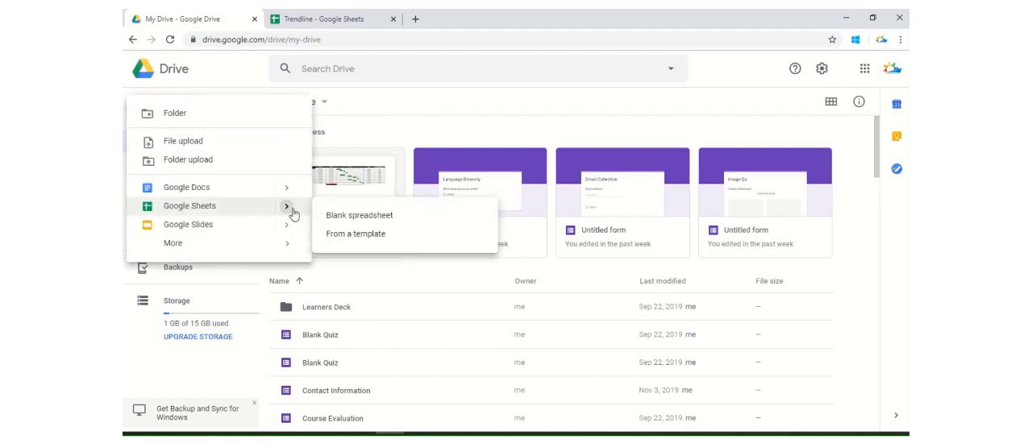
left_click(353, 224)
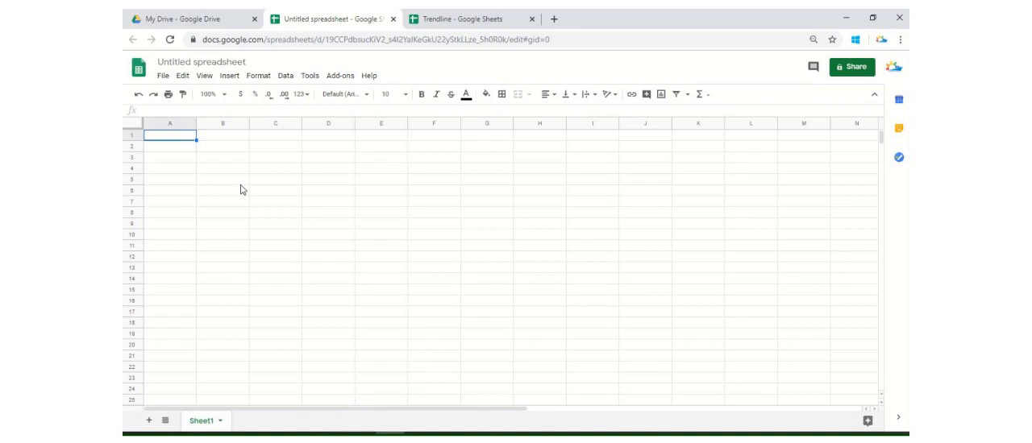
left_click(185, 160)
left_click(182, 137)
left_click(206, 24)
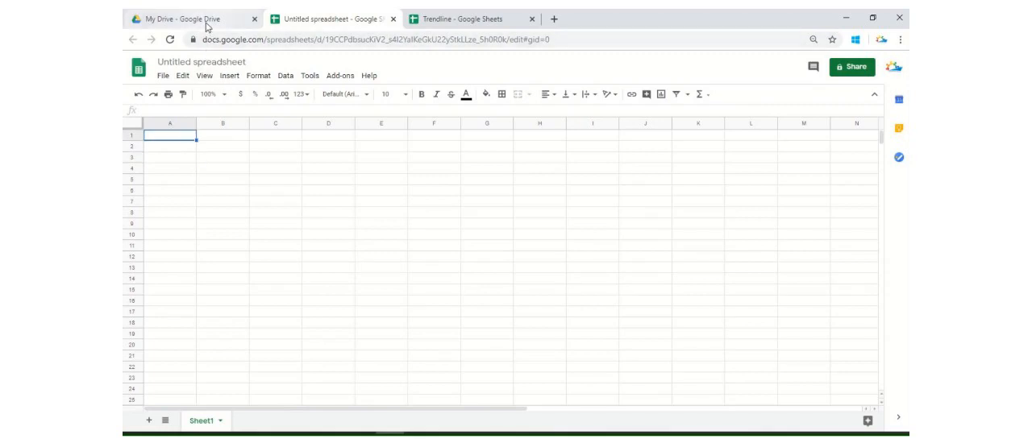
left_click(336, 21)
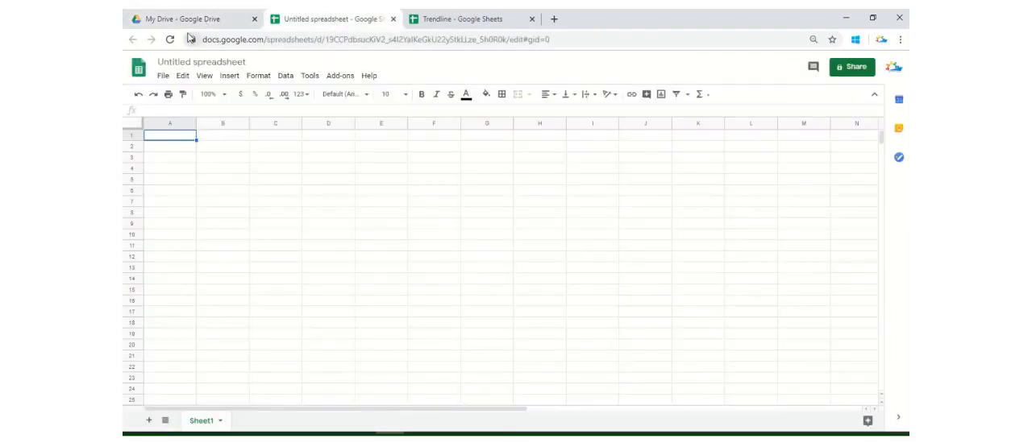
left_click(161, 75)
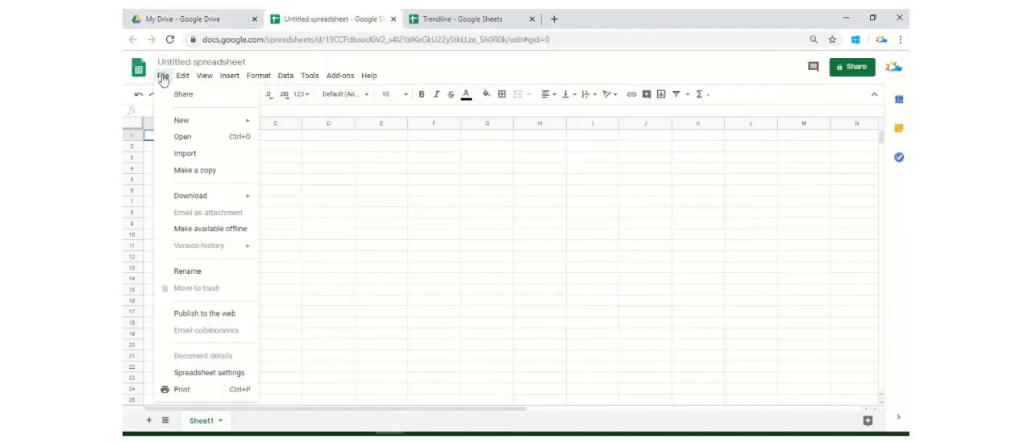
left_click(339, 181)
- Rename the untitled spreadsheet as Email Verification
left_click(217, 61)
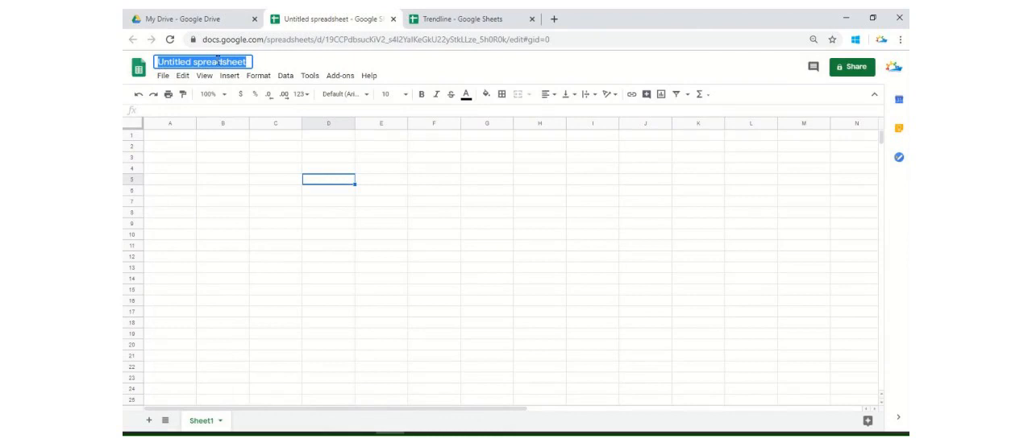
type("Ema")
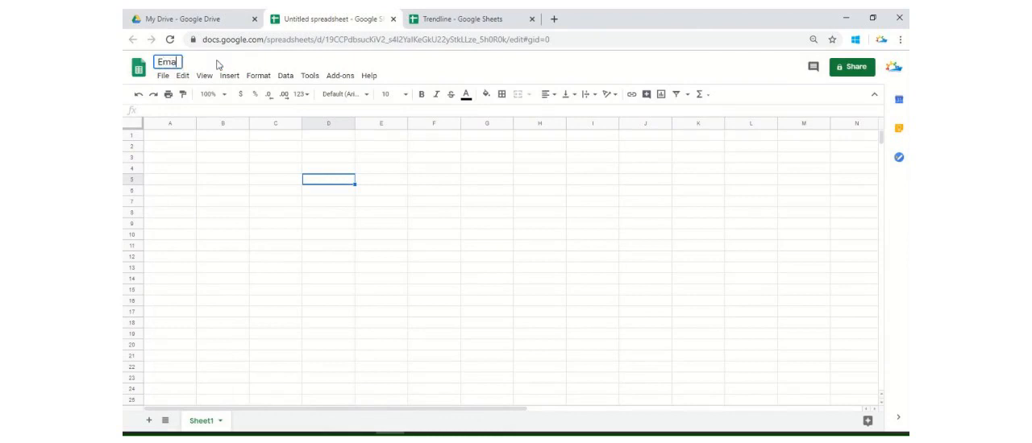
type("il Verification")
left_click(173, 157)
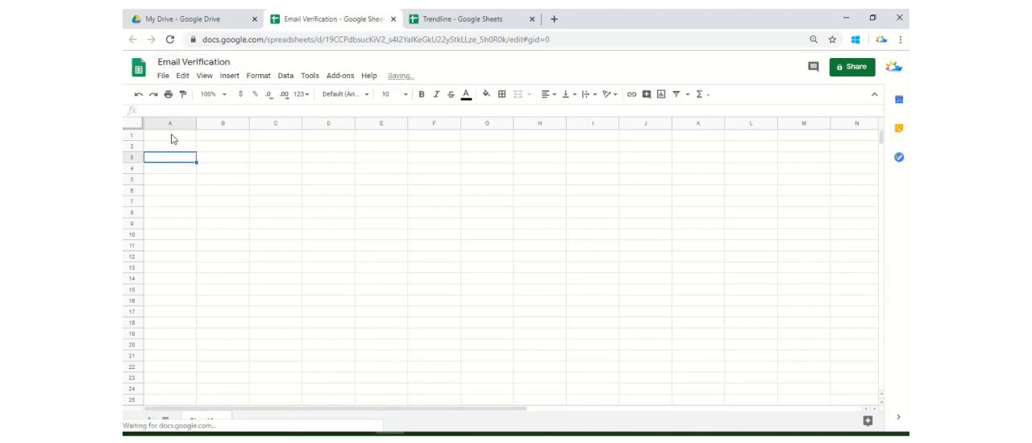
- Paste the copied table with the Email ID and Verification columns into the sheet, starting at cell A1
left_click(172, 135)
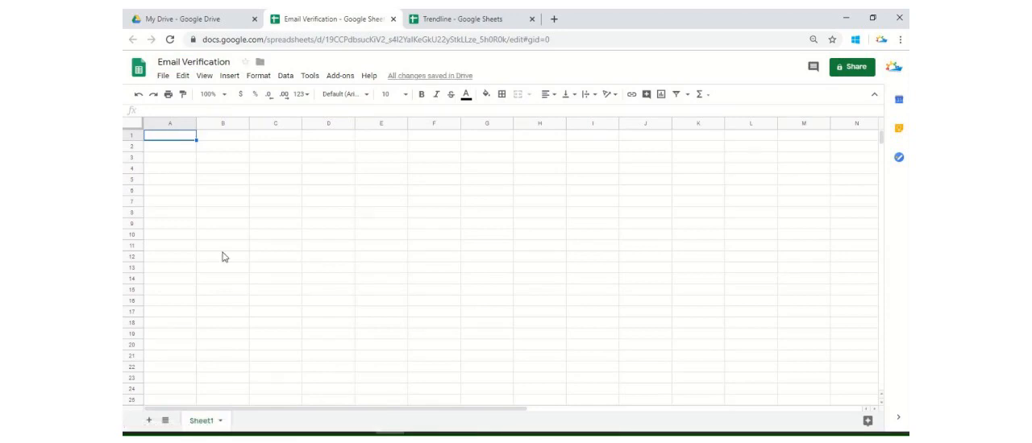
key("ctrl+v")
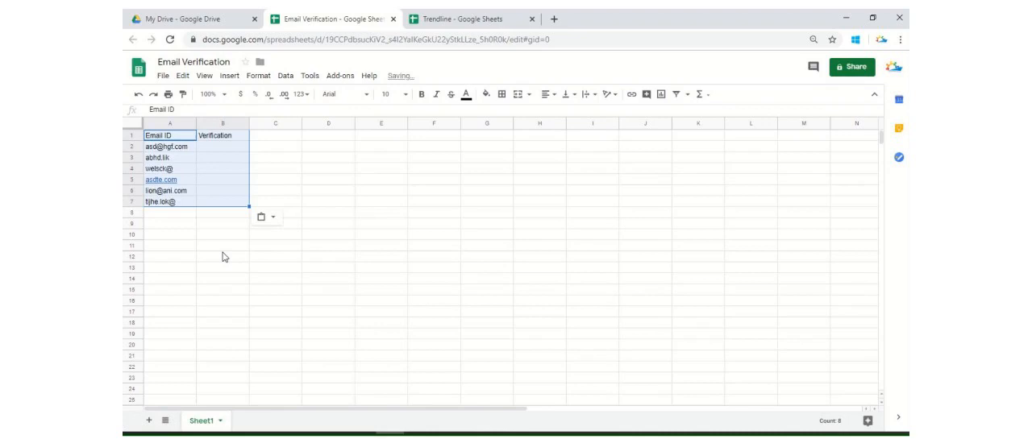
left_click(175, 141)
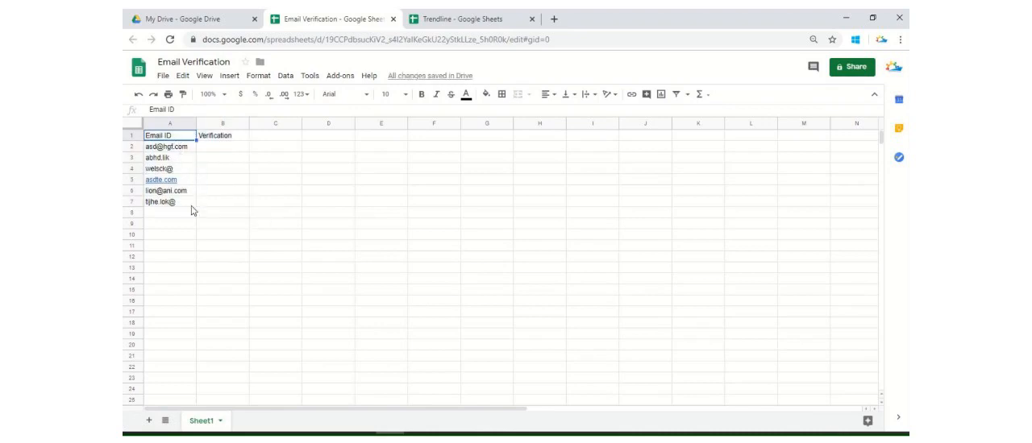
left_click(220, 140)
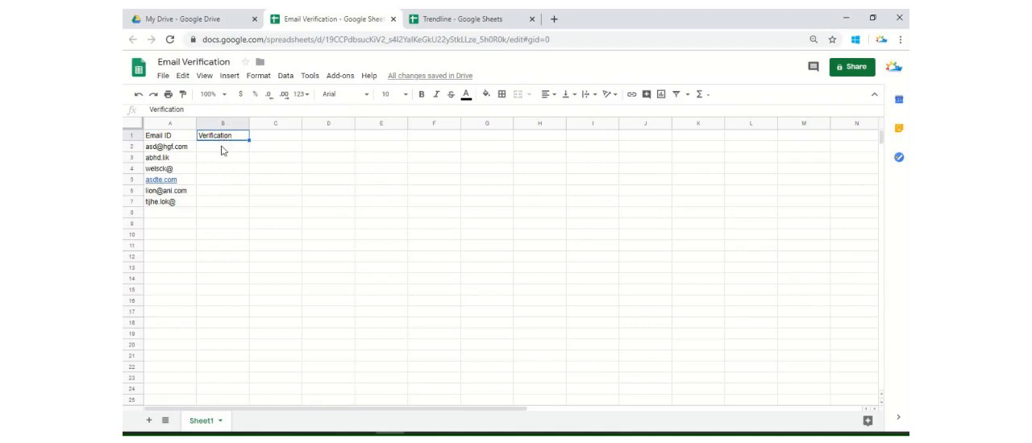
left_click(181, 153)
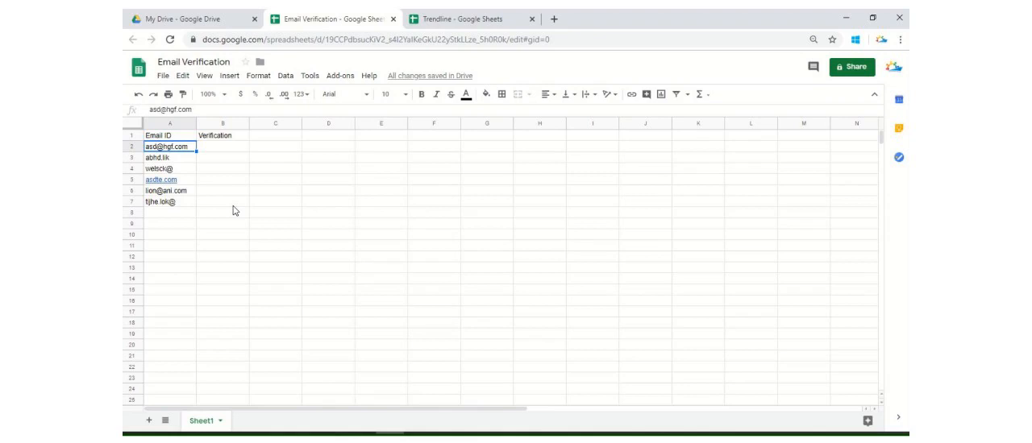
- Enter the formula =ISEMAIL(A2) in cell B2 to check the first email ID
left_click(226, 150)
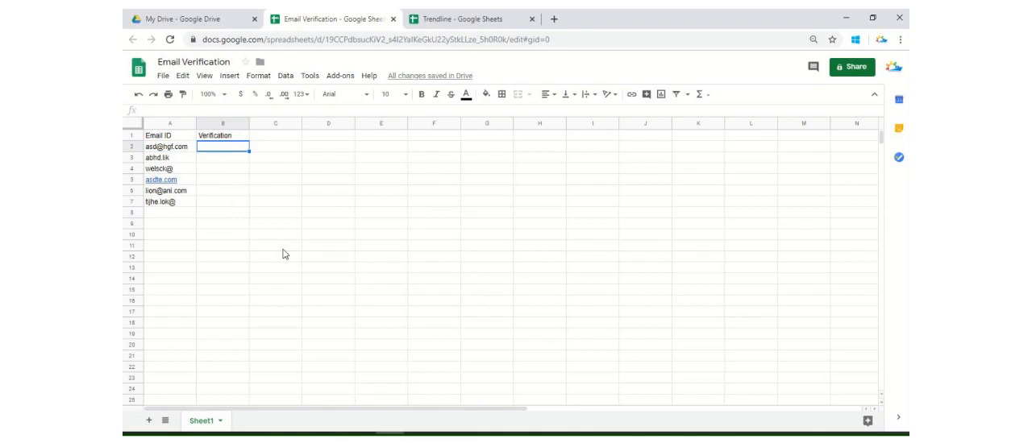
type("=")
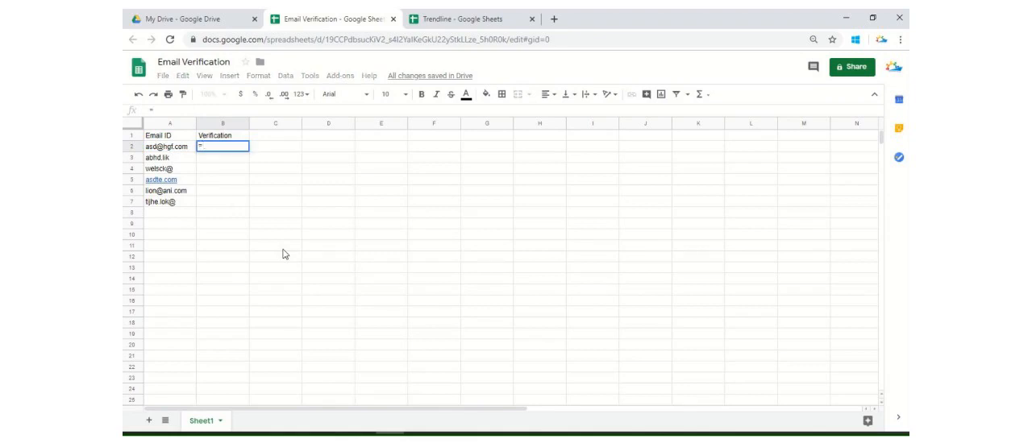
type("ise")
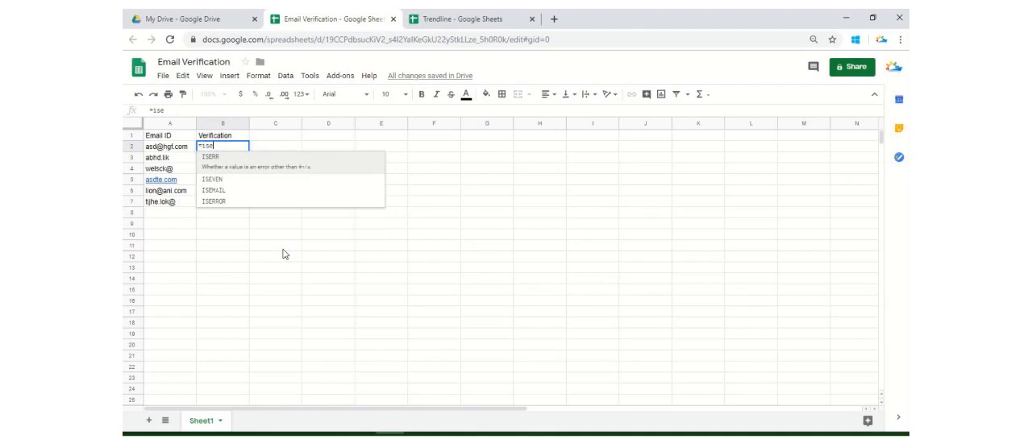
type("mail")
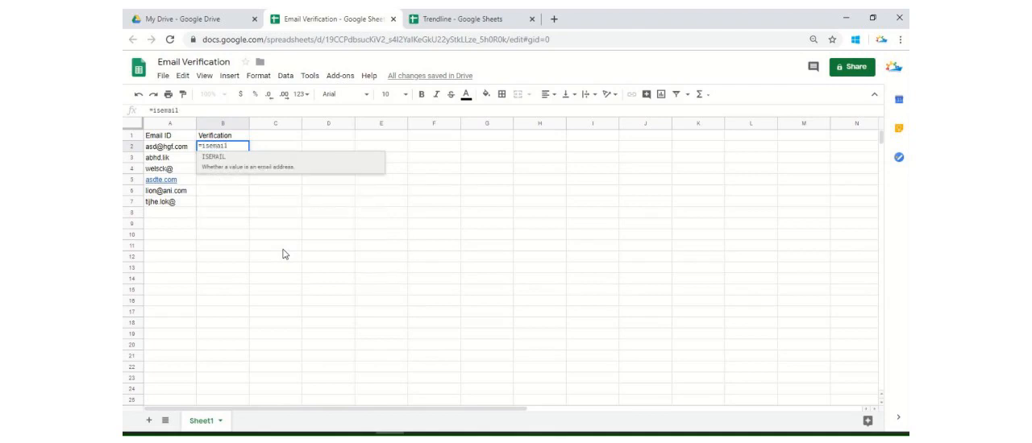
key("Tab")
left_click(176, 151)
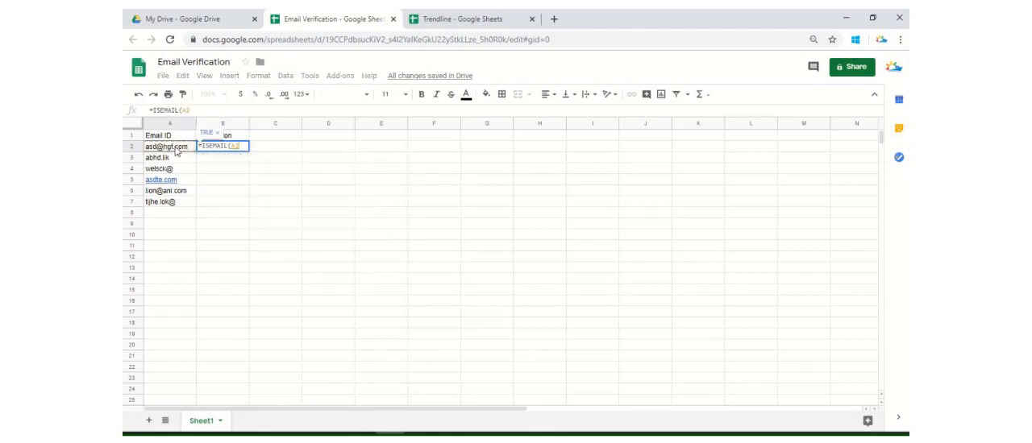
type(")")
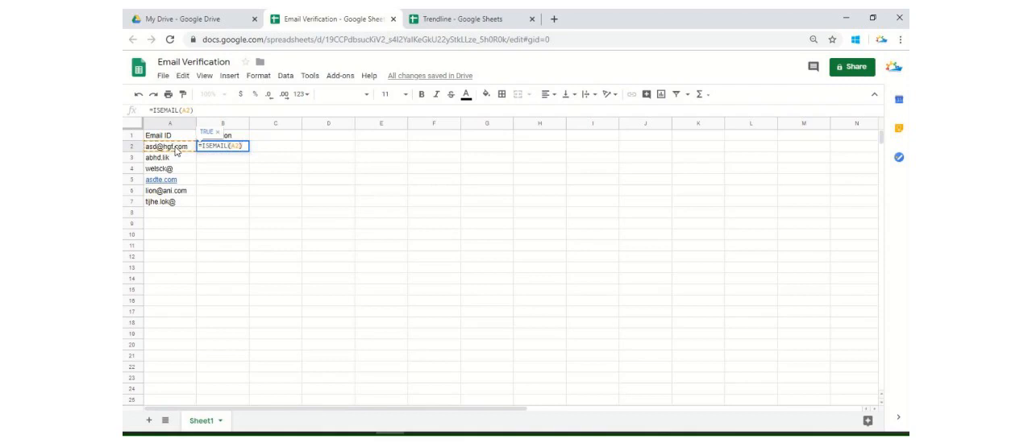
key("Return")
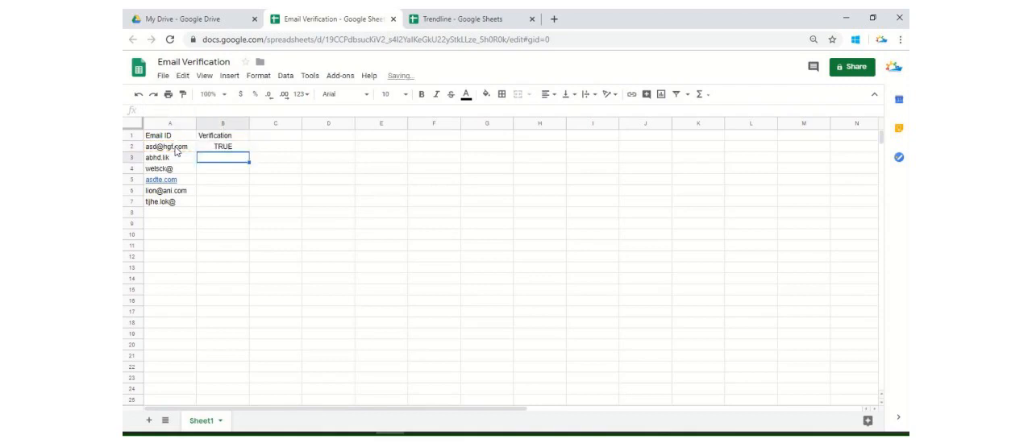
- Fill the ISEMAIL formula from B2 down the Verification column to B7
left_click(238, 152)
left_click_drag(247, 151, 242, 201)
left_click(244, 152)
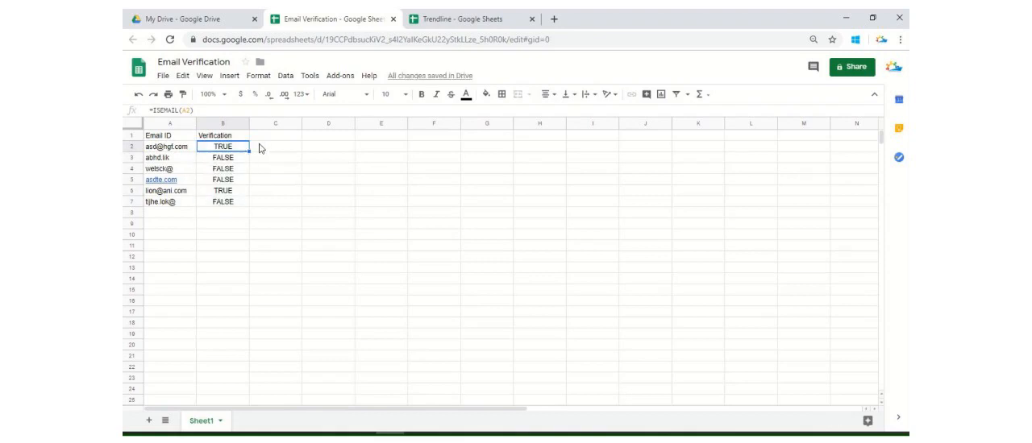
left_click(182, 151)
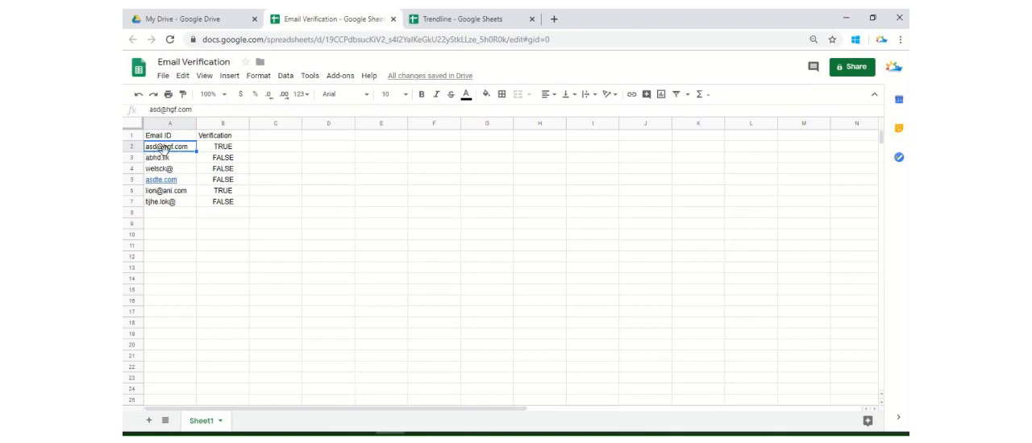
left_click(223, 148)
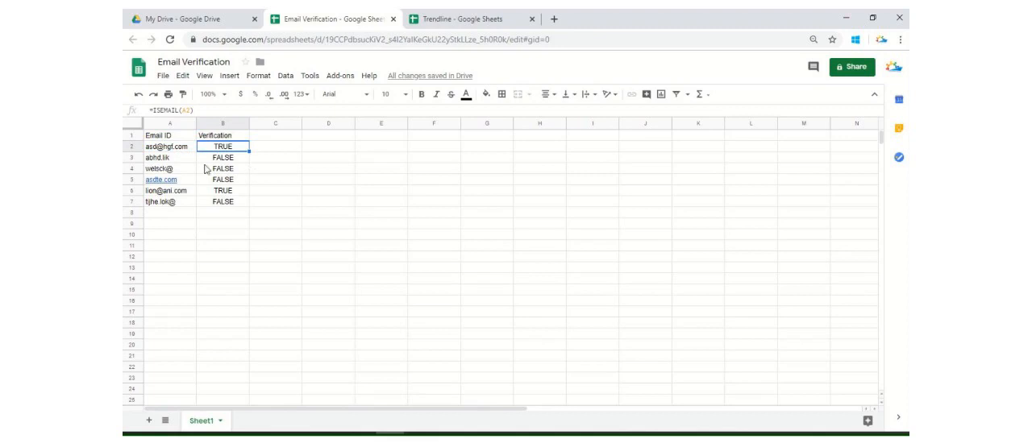
left_click(189, 161)
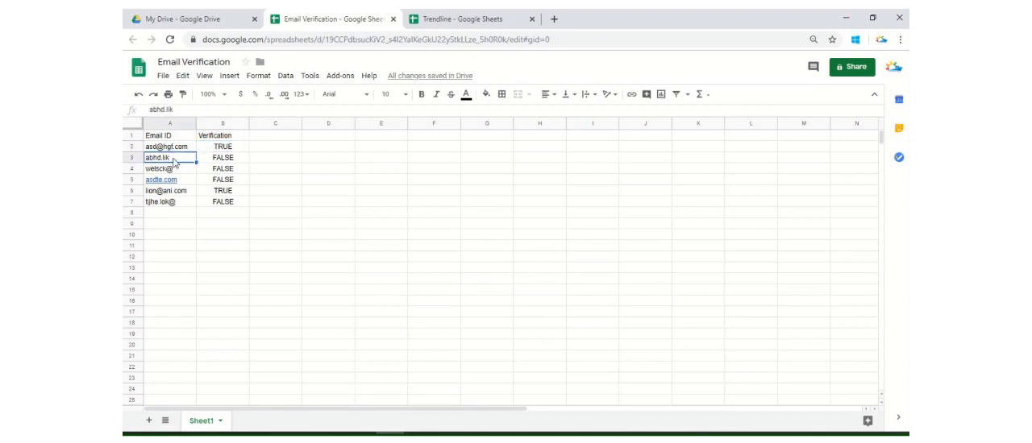
left_click(231, 159)
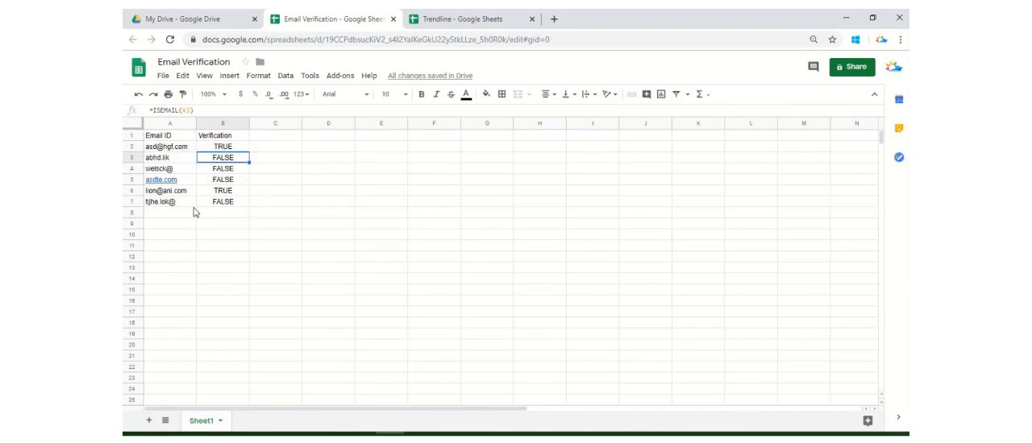
left_click_drag(182, 148, 182, 210)
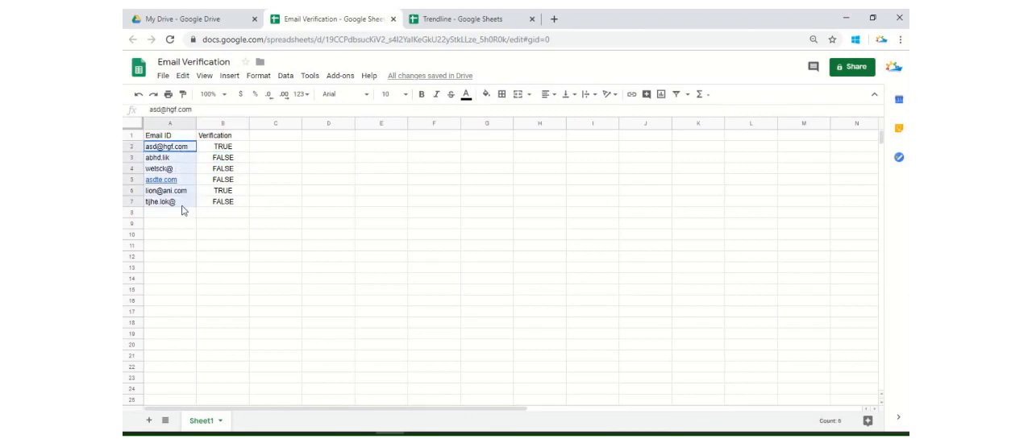
left_click(173, 139)
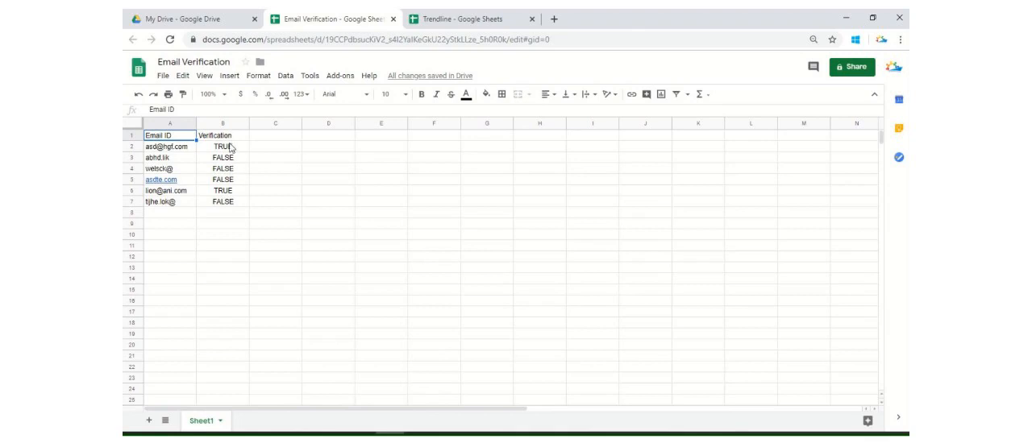
- Change the formula in cell B2 to =if(ISEMAIL(A2),"ok","check again") so it returns custom text
left_click(230, 147)
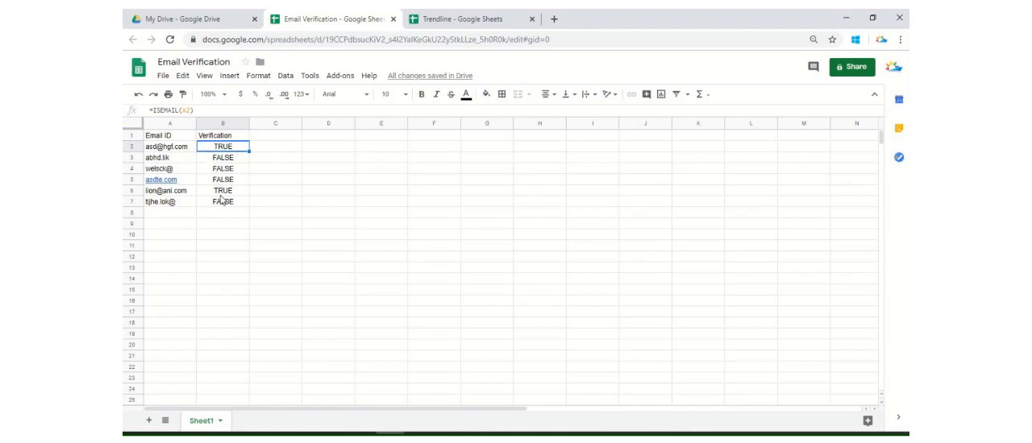
left_click(151, 111)
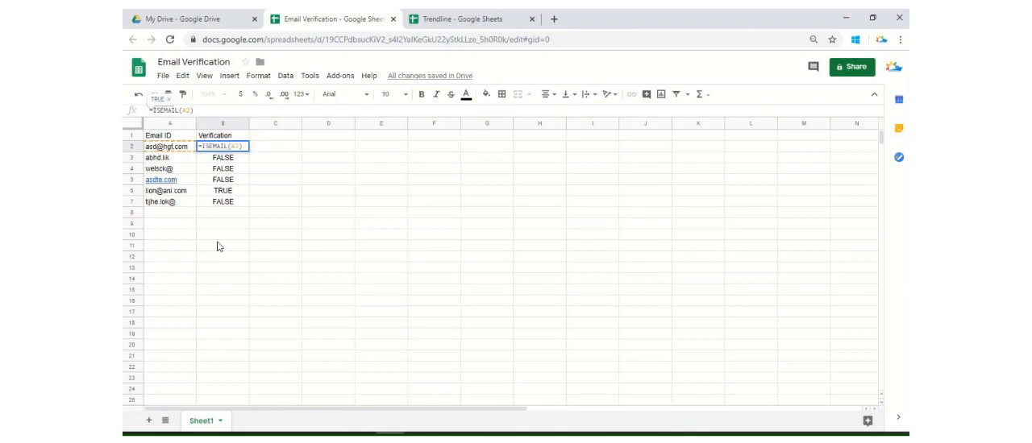
type("if")
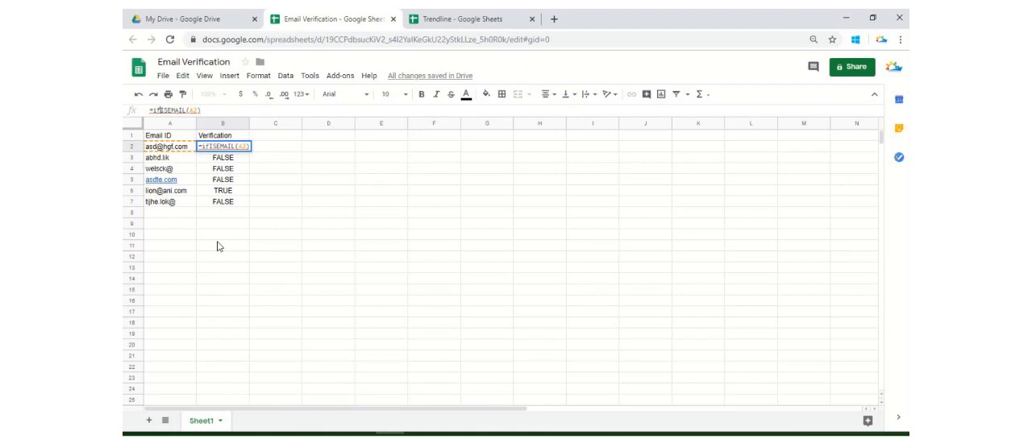
type("(")
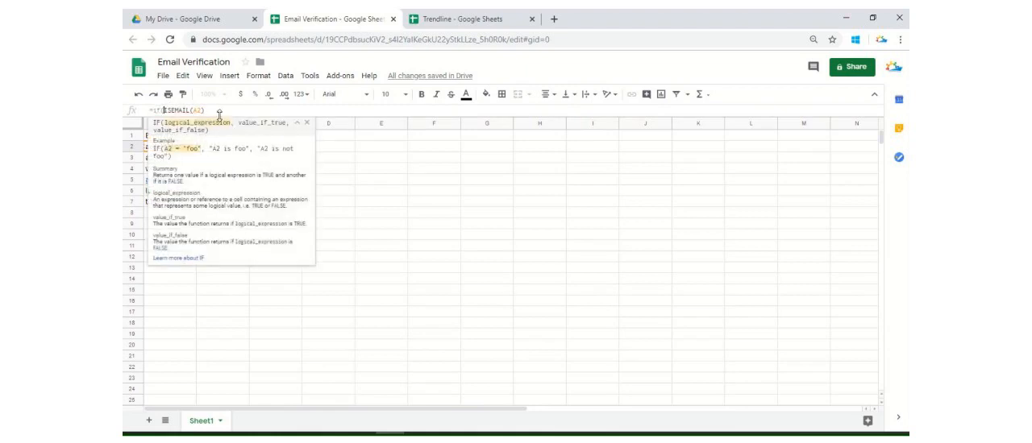
left_click(220, 111)
type(",")
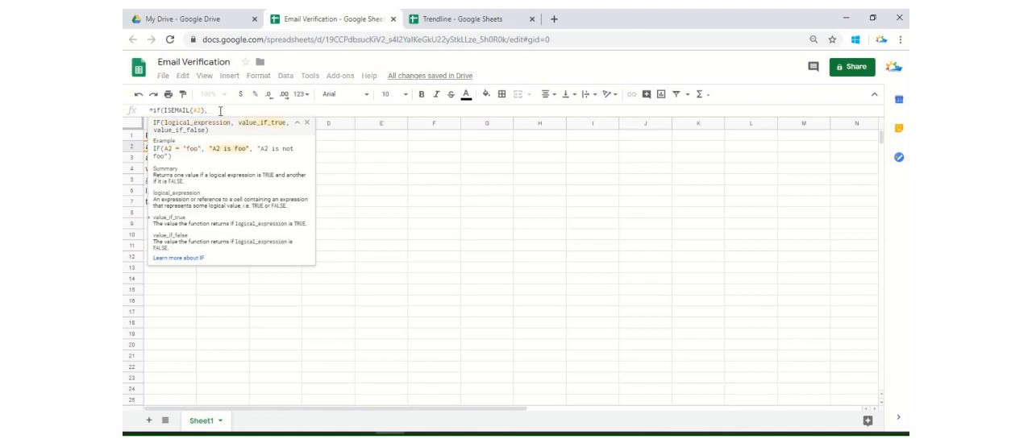
type("\"")
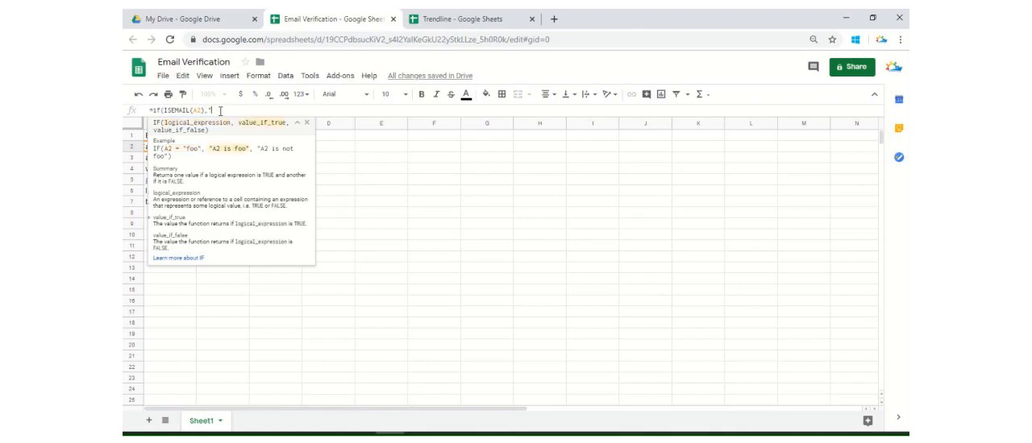
type("ok")
type(",")
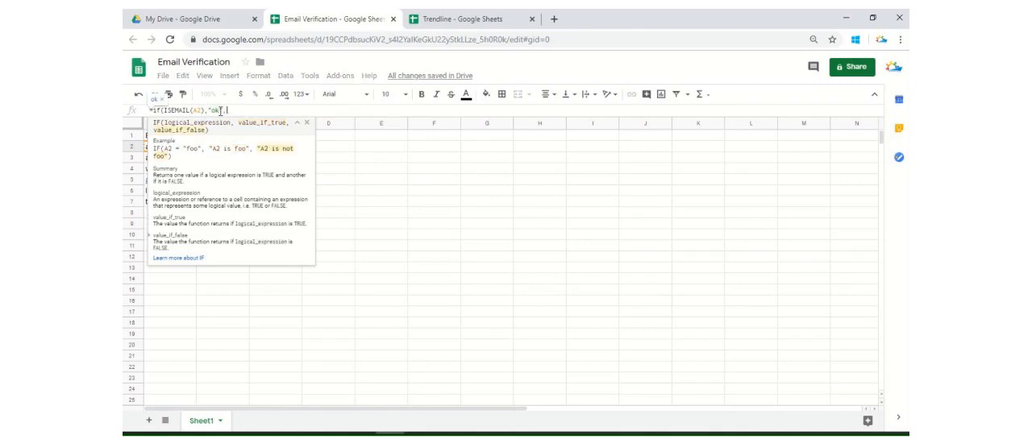
type("\"")
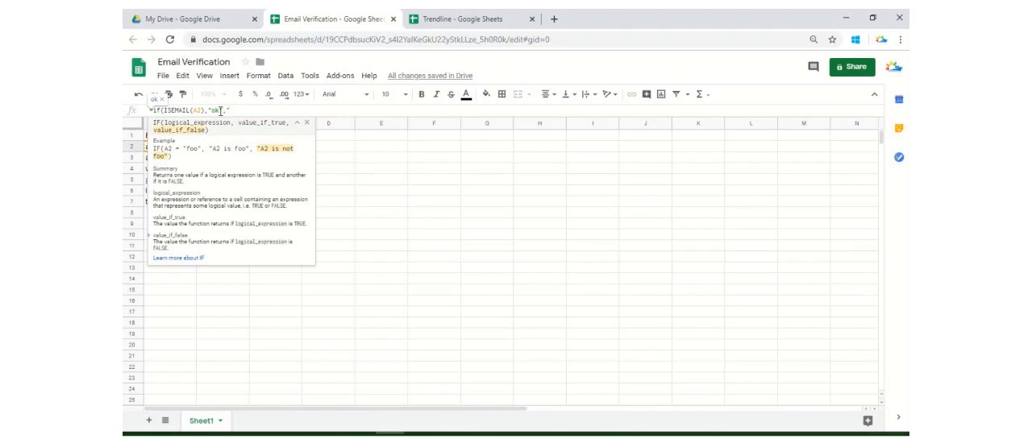
type("check again\")")
key("Return")
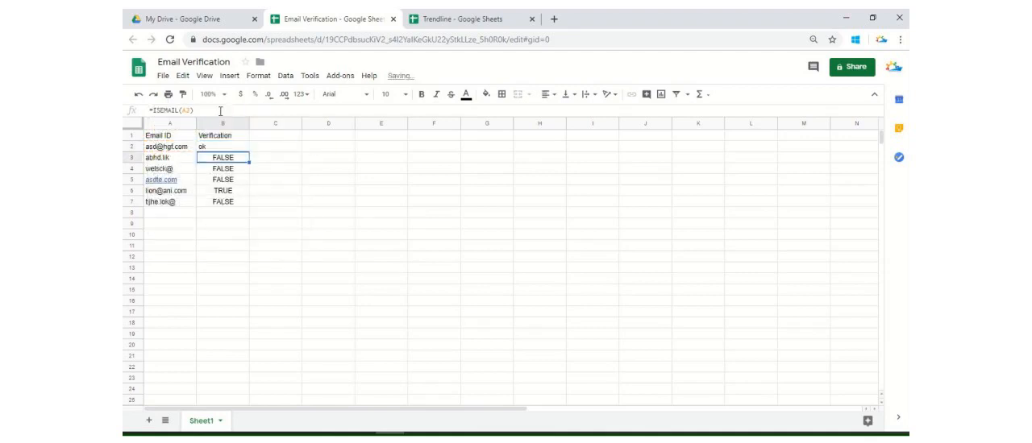
- Fill the IF formula from B2 down the Verification column to B7, replacing the plain ISEMAIL formulas
left_click(222, 150)
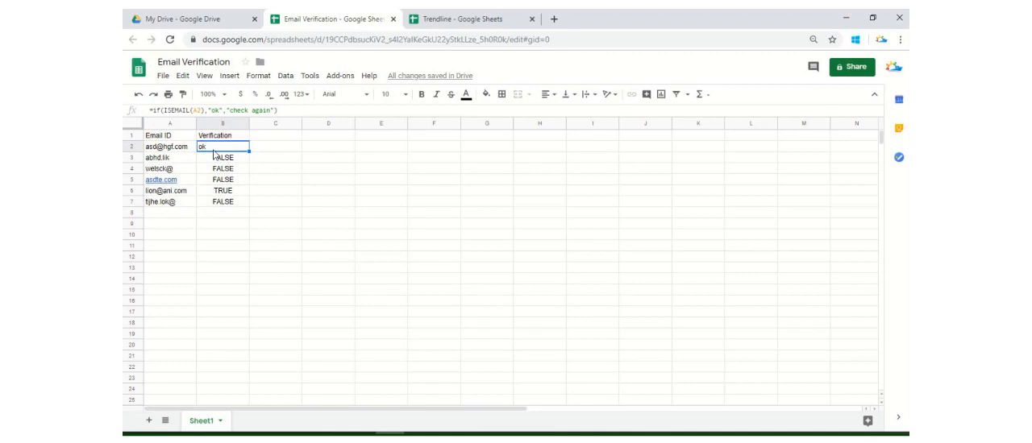
left_click_drag(246, 185, 249, 203)
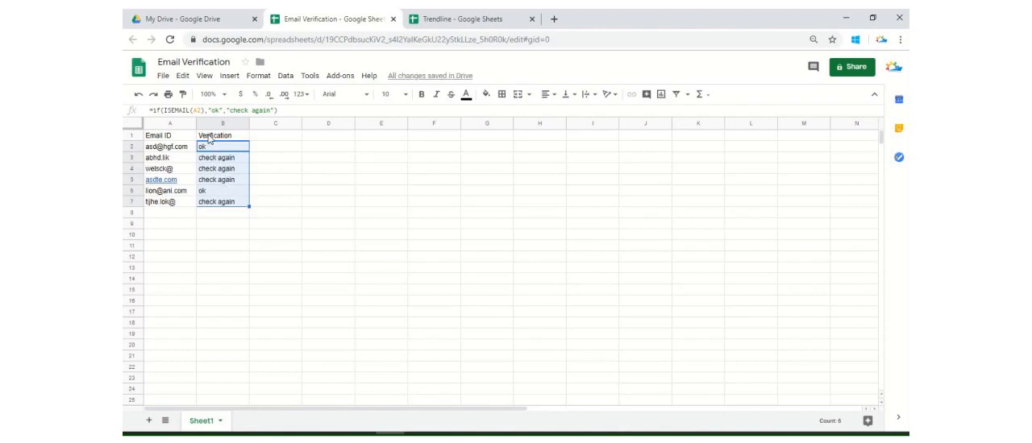
left_click(212, 136)
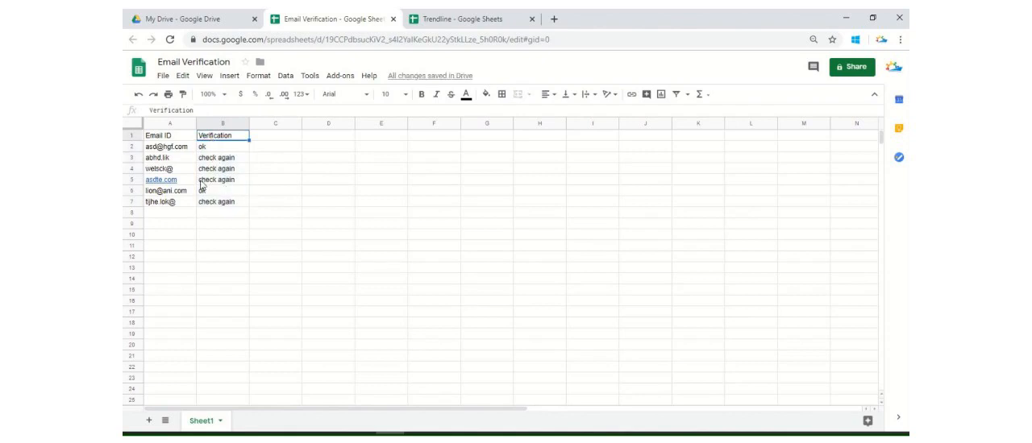
left_click(156, 138)
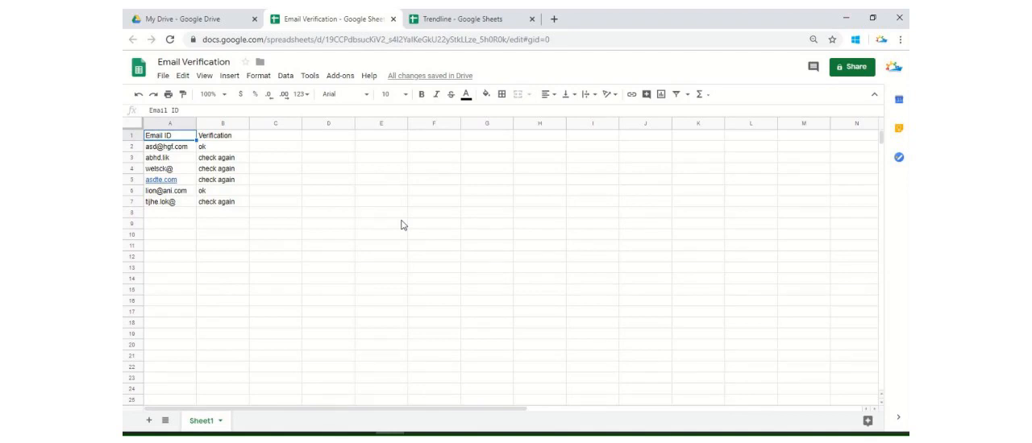
mouse_move(463, 31)
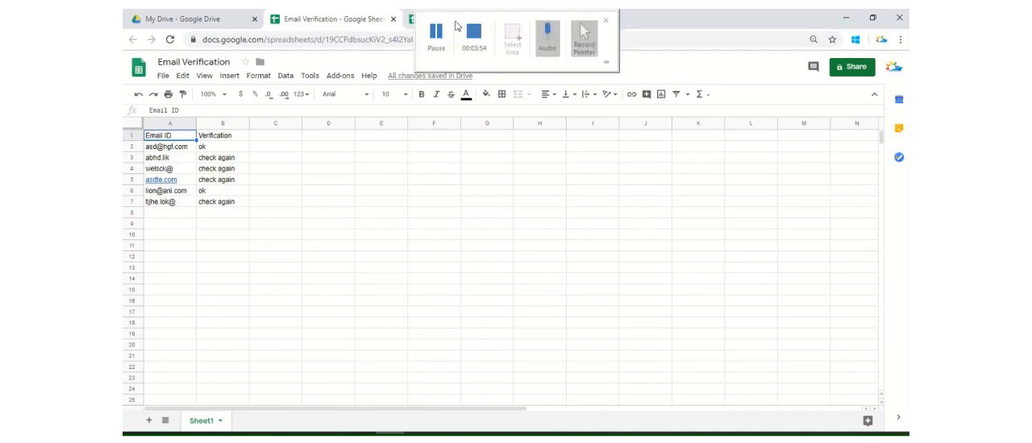